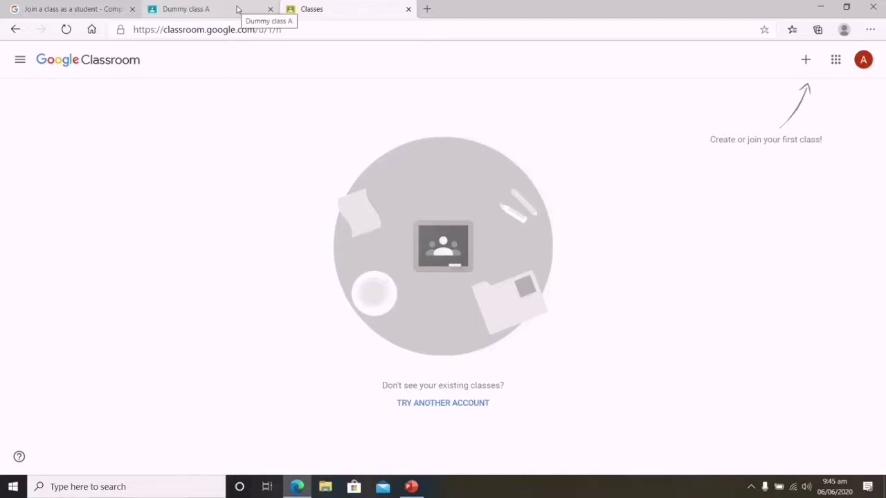
{"action": "left_click", "coordinate": [236, 9]}
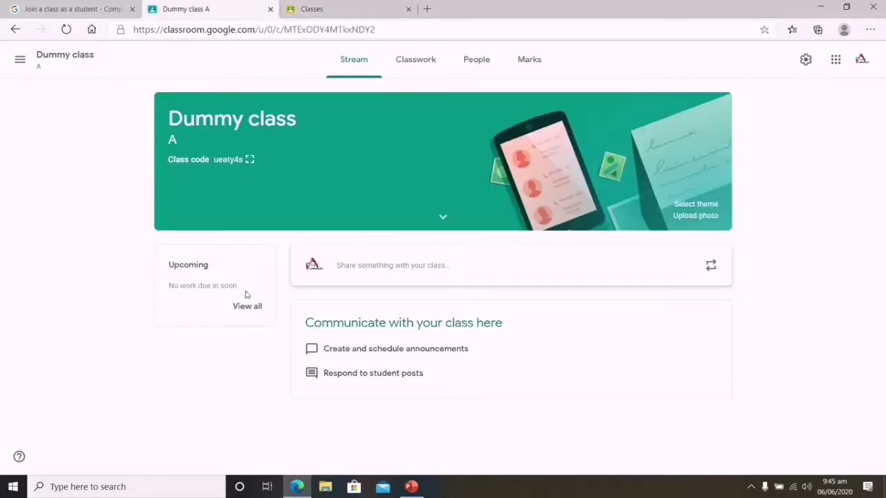
{"action": "left_click", "coordinate": [250, 160]}
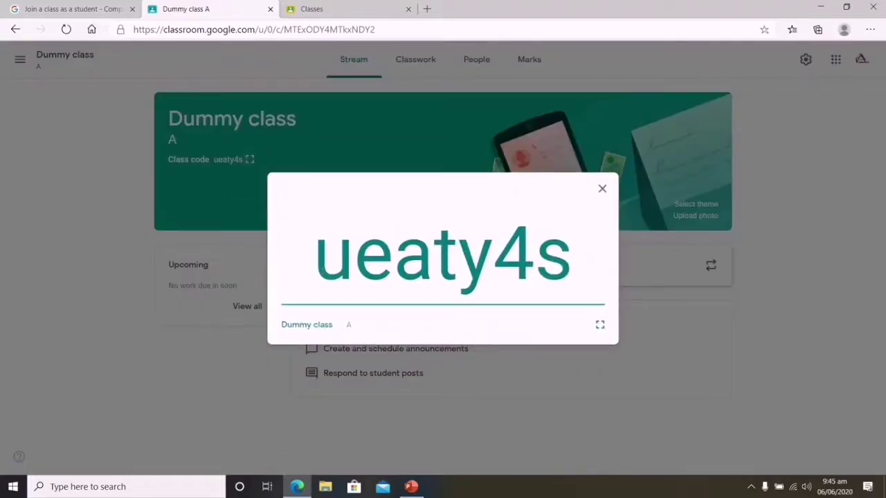
{"action": "key", "text": "ctrl+a"}
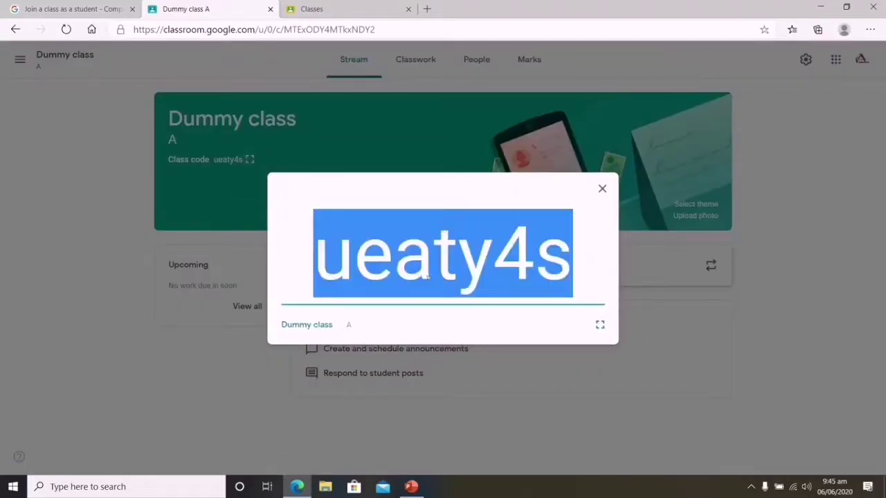
{"action": "right_click", "coordinate": [424, 266]}
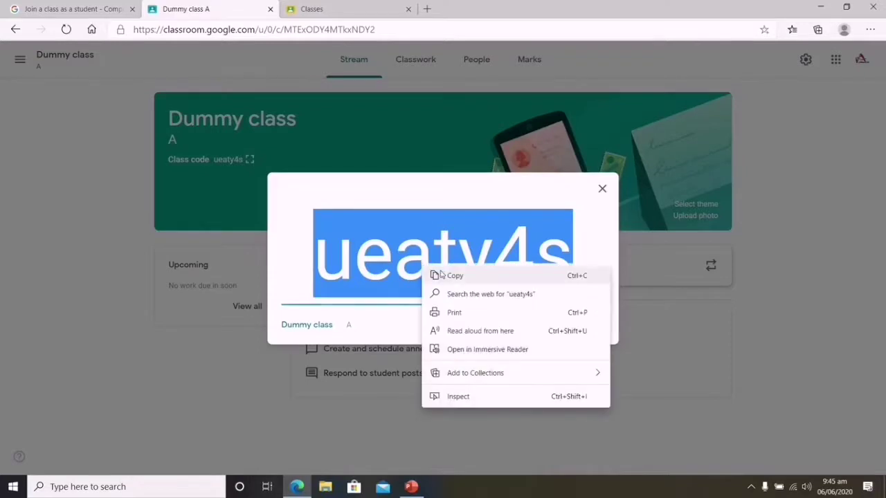
{"action": "left_click", "coordinate": [432, 275]}
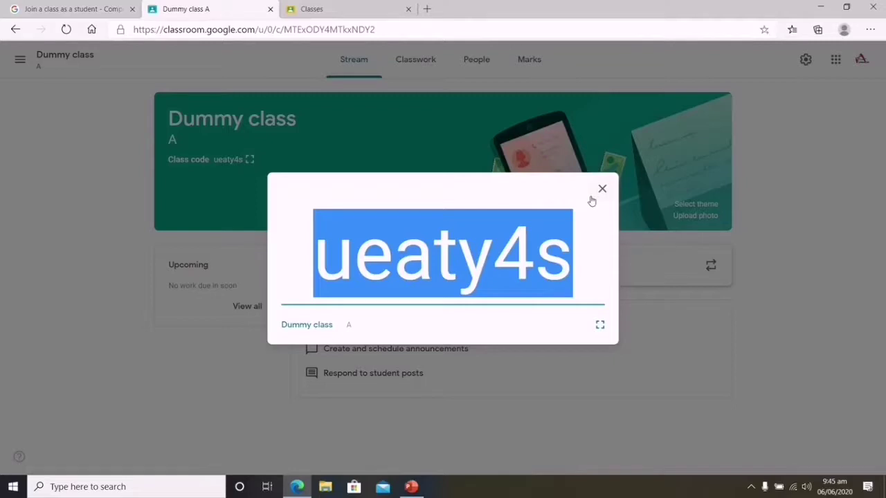
{"action": "left_click", "coordinate": [605, 191]}
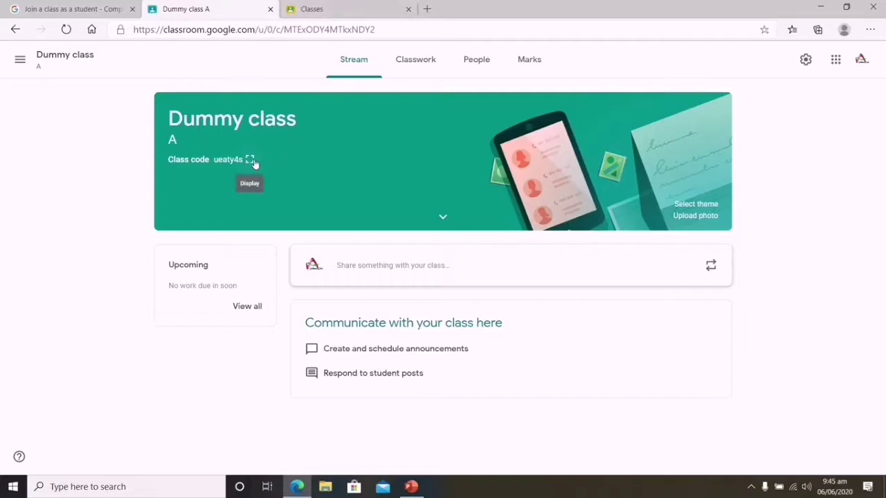
Switch to the student account's Classes tab showing its empty class list
{"action": "left_click", "coordinate": [284, 10]}
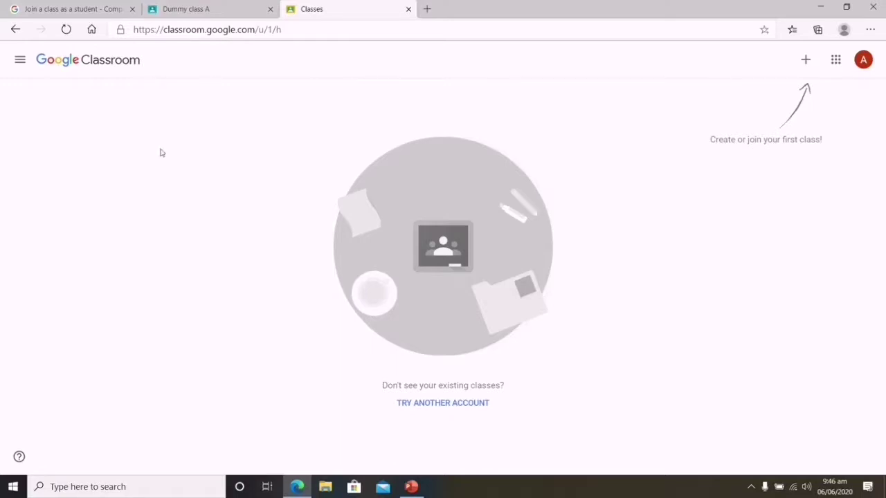
{"action": "left_click", "coordinate": [213, 31]}
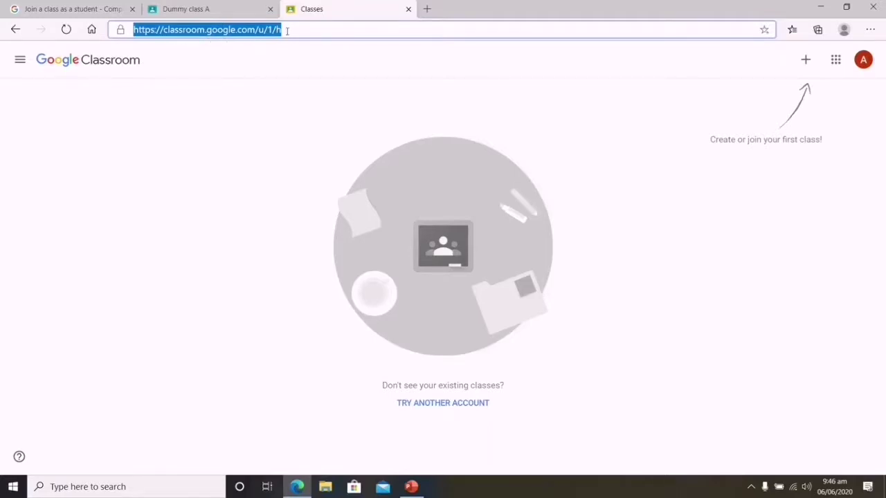
{"action": "left_click", "coordinate": [297, 139]}
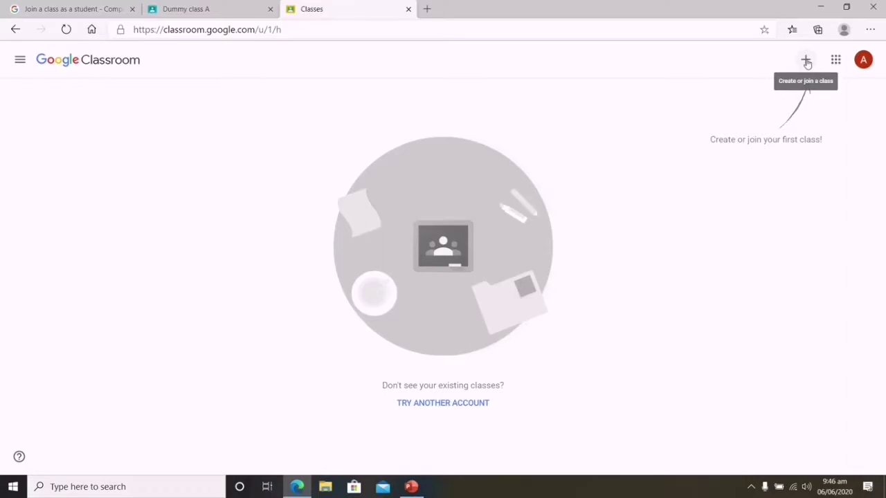
Open the Join class dialog from the + menu on the student's Classes page
{"action": "left_click", "coordinate": [807, 64]}
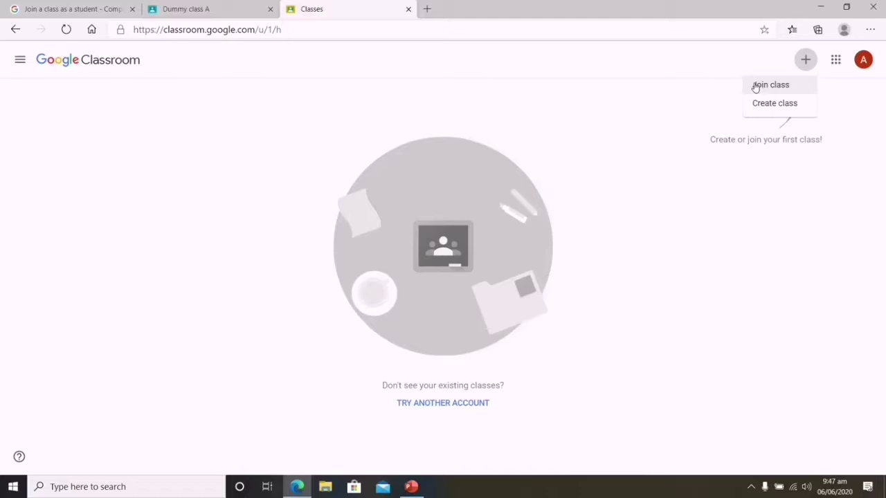
{"action": "left_click", "coordinate": [756, 87]}
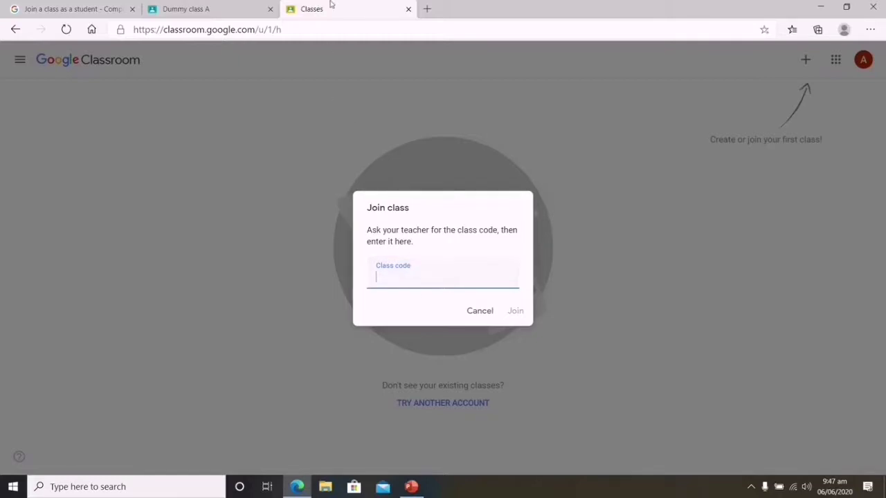
{"action": "mouse_move", "coordinate": [331, 5]}
{"action": "left_click", "coordinate": [205, 7]}
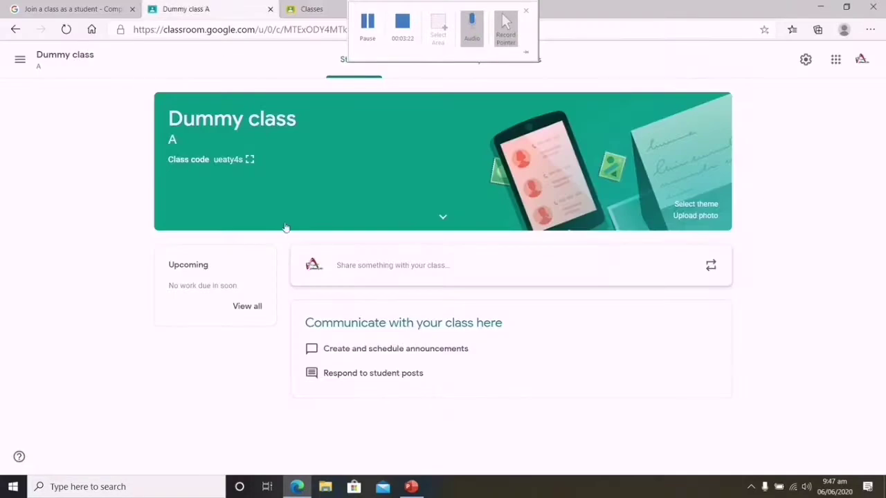
{"action": "left_click", "coordinate": [250, 159]}
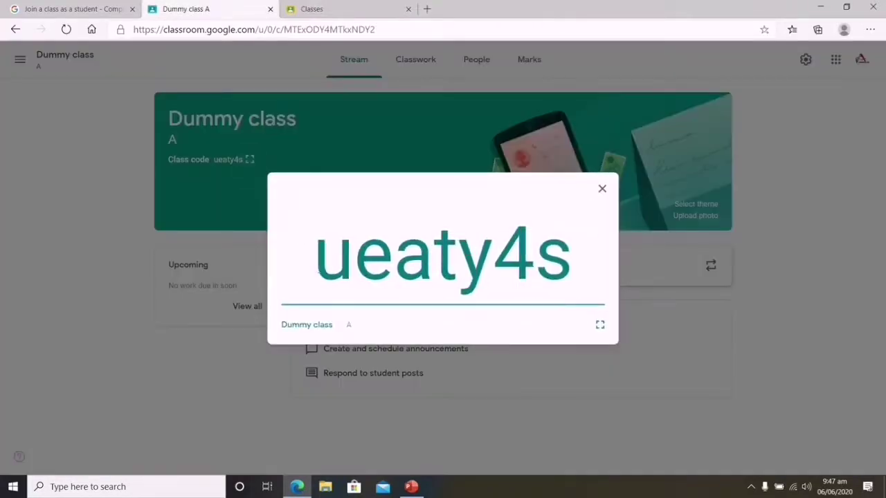
{"action": "left_click_drag", "start_coordinate": [314, 260], "coordinate": [616, 296]}
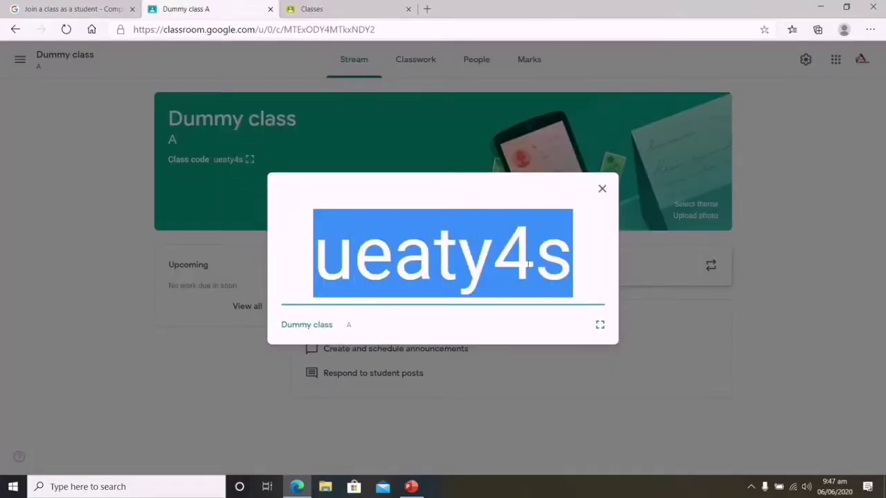
{"action": "right_click", "coordinate": [528, 266]}
{"action": "left_click", "coordinate": [560, 277]}
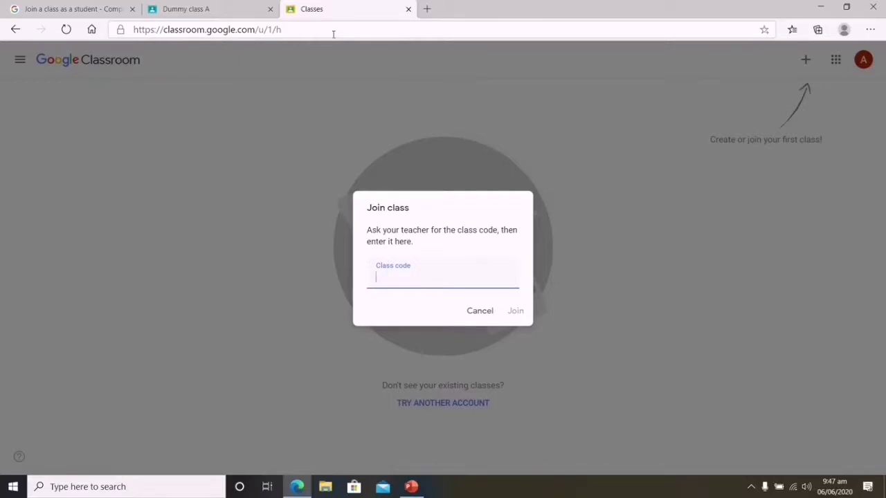
{"action": "right_click", "coordinate": [385, 277]}
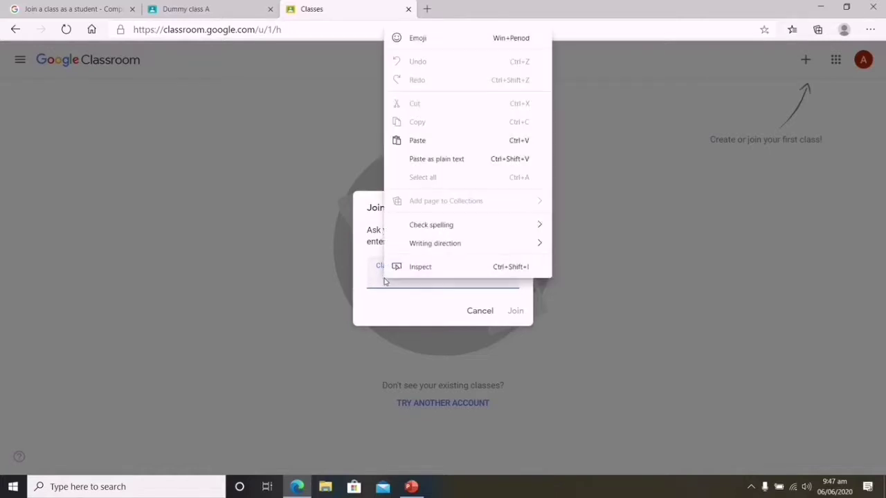
{"action": "left_click", "coordinate": [429, 141]}
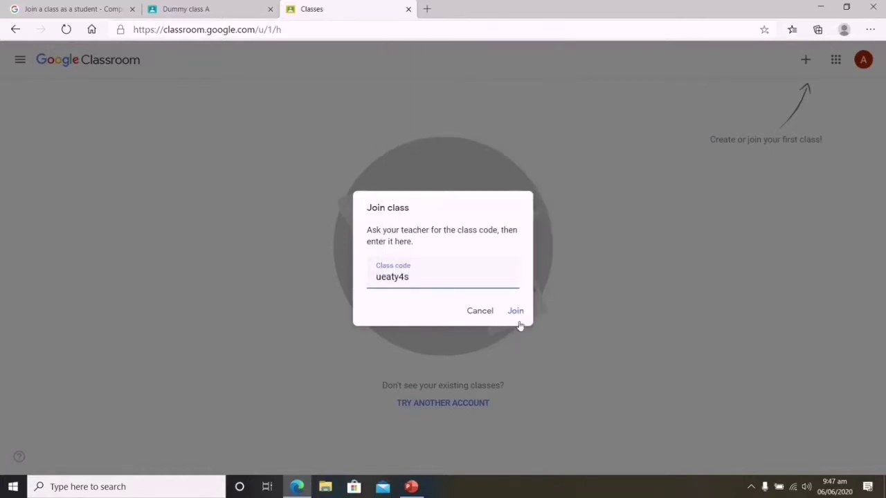
{"action": "left_click", "coordinate": [517, 312]}
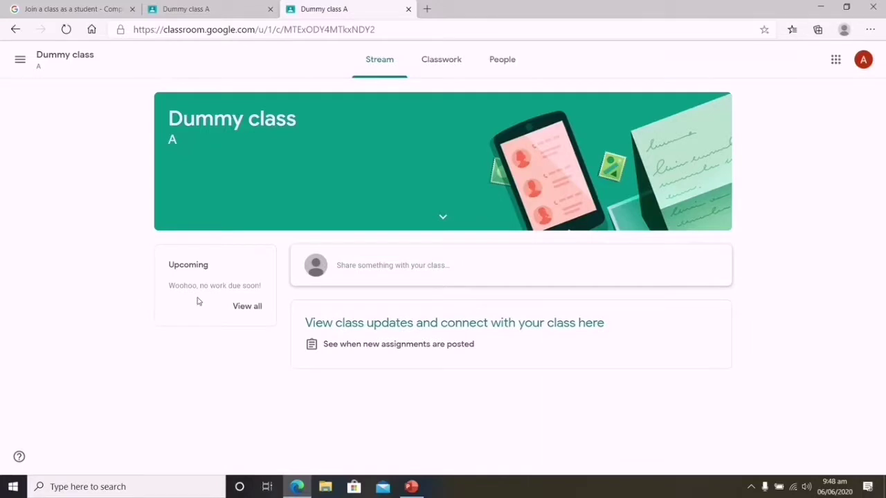
Close the teacher's enlarged class code and compare the student and teacher views of Dummy class A
{"action": "left_click", "coordinate": [185, 9]}
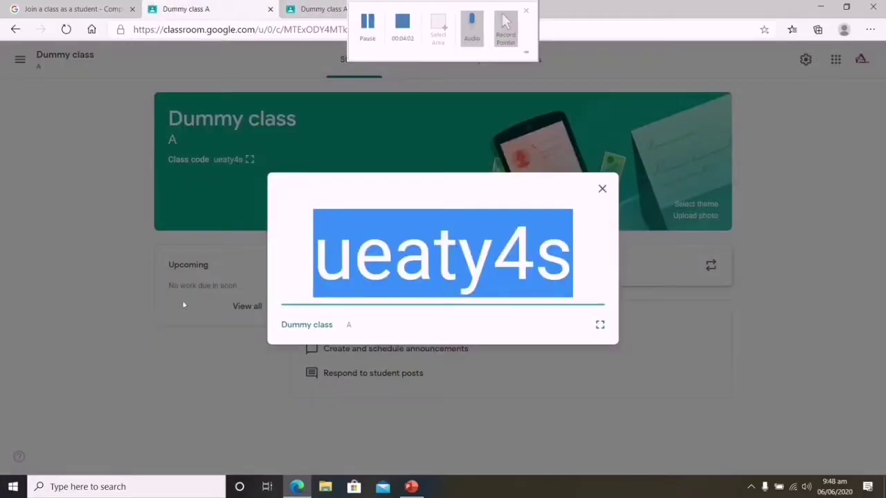
{"action": "left_click", "coordinate": [210, 259]}
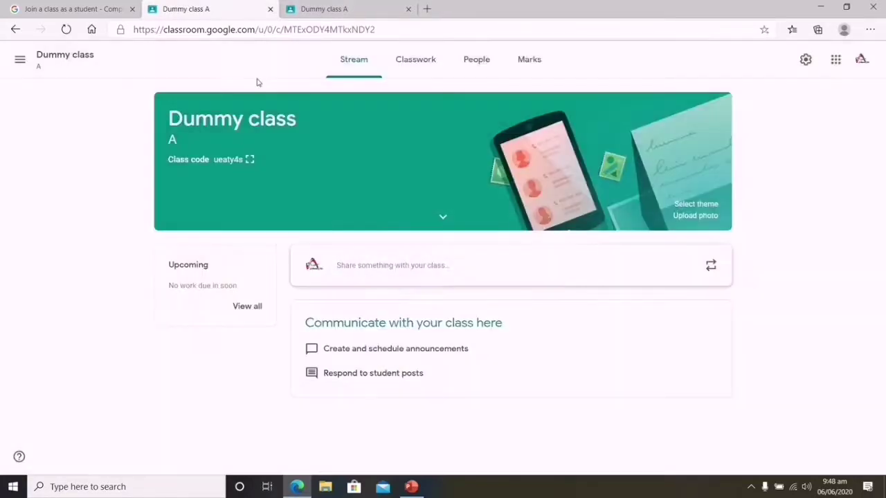
{"action": "left_click", "coordinate": [293, 6]}
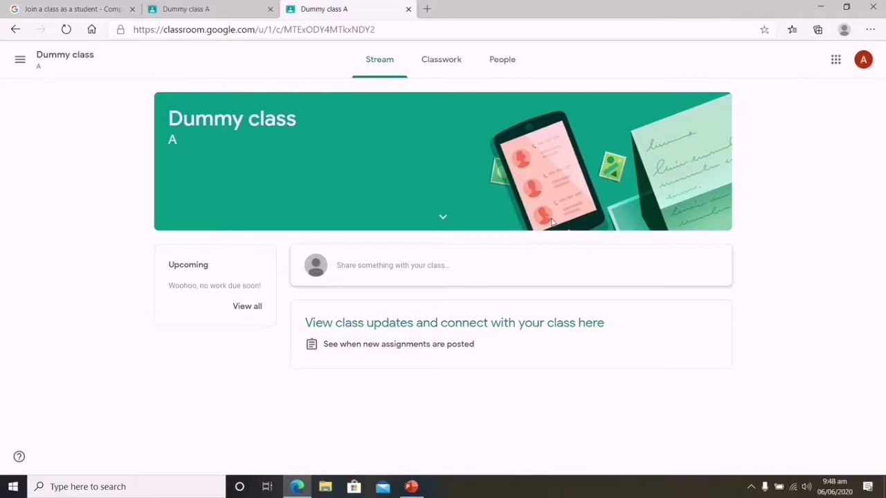
{"action": "left_click", "coordinate": [222, 4]}
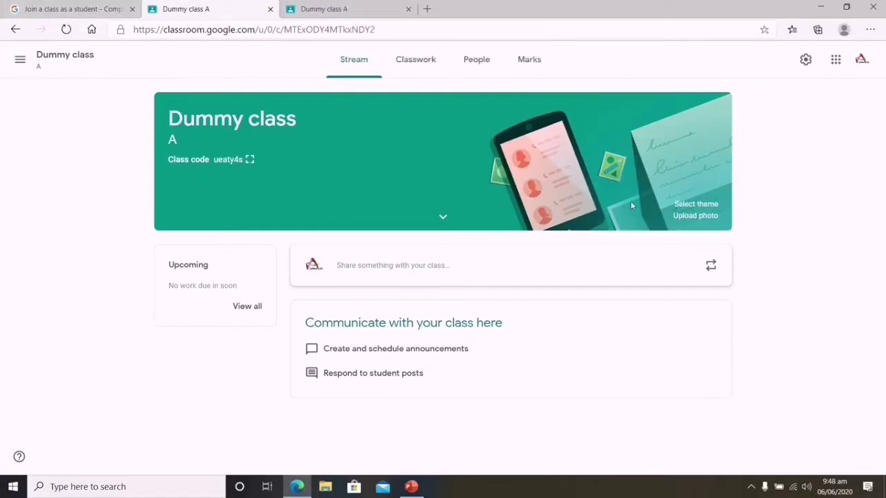
Open Dummy class A's People roster, then copy the student's e-mail from the account menu
{"action": "left_click", "coordinate": [473, 62]}
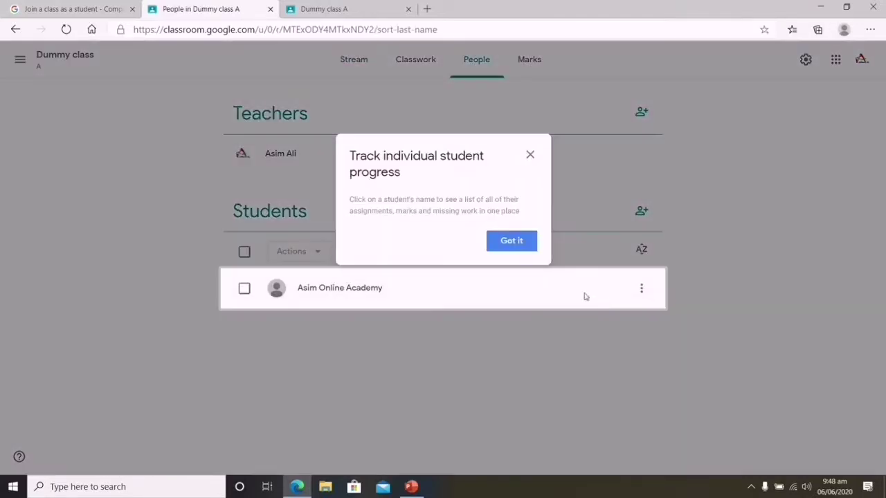
{"action": "left_click", "coordinate": [530, 155]}
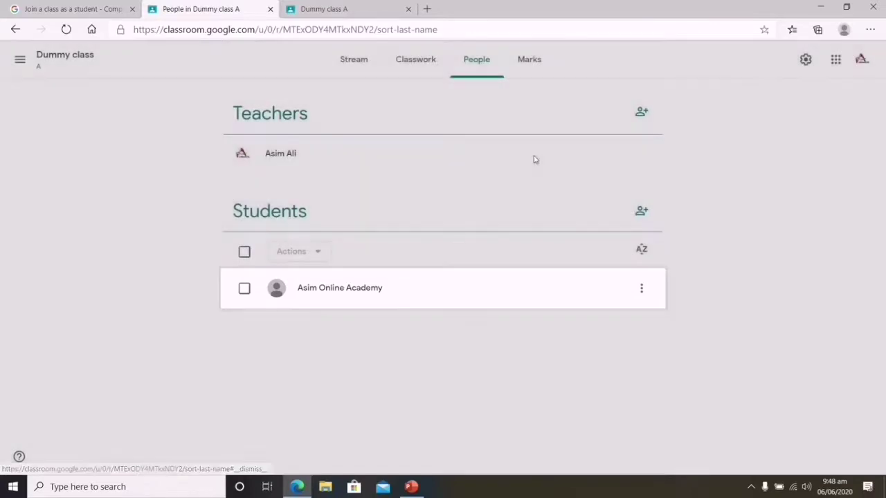
{"action": "left_click", "coordinate": [342, 9]}
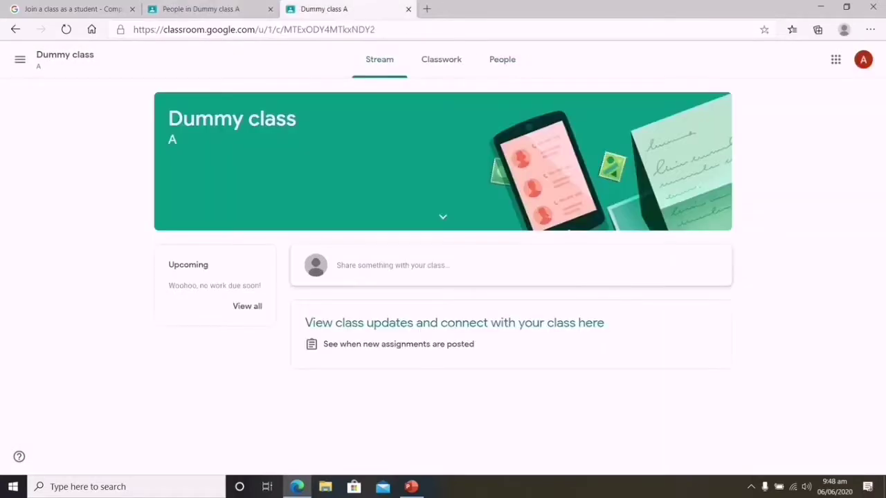
{"action": "left_click", "coordinate": [864, 59]}
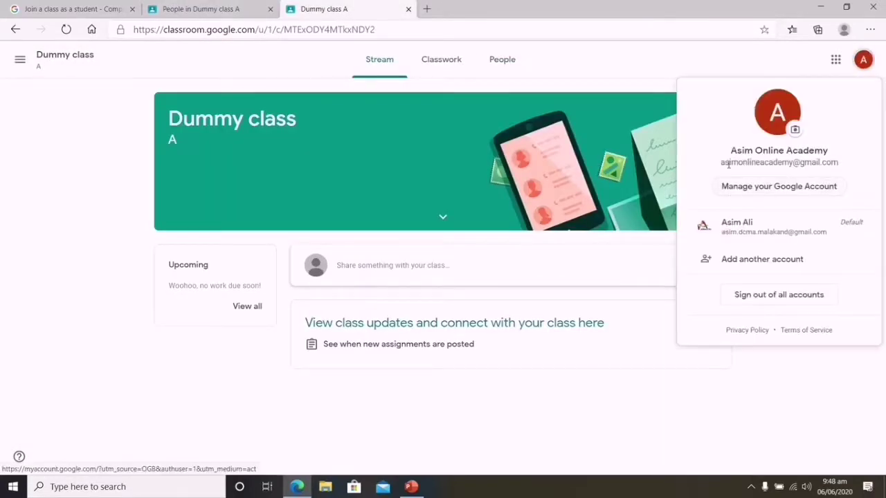
{"action": "left_click_drag", "start_coordinate": [720, 161], "coordinate": [839, 168]}
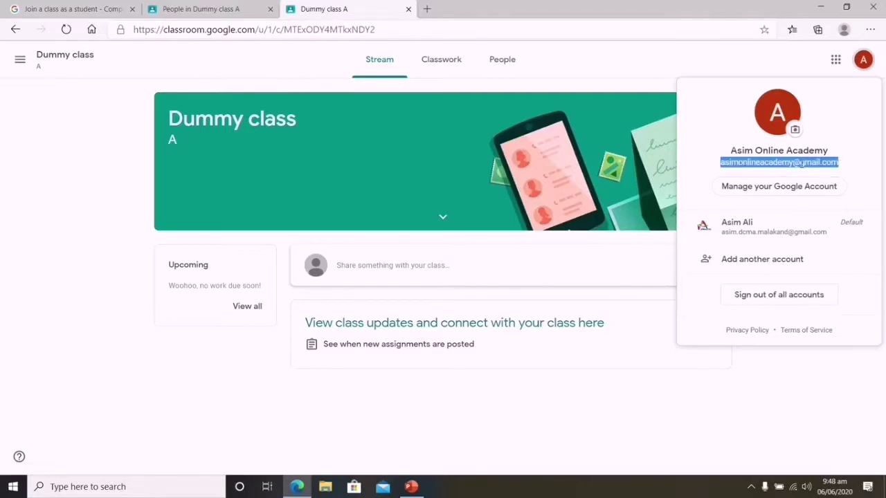
{"action": "right_click", "coordinate": [803, 166]}
{"action": "left_click", "coordinate": [771, 178]}
{"action": "left_click", "coordinate": [242, 12]}
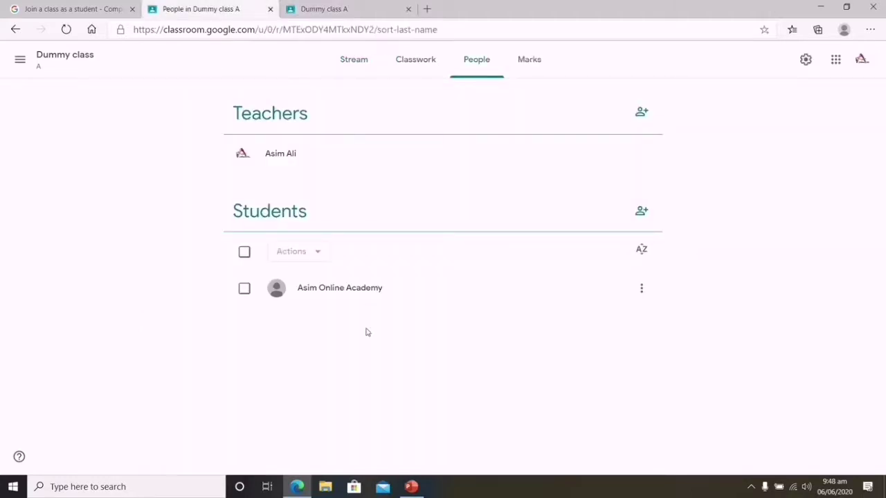
Paste the student's e-mail into the invite dialog and send the invitation, which fails
{"action": "left_click", "coordinate": [642, 212]}
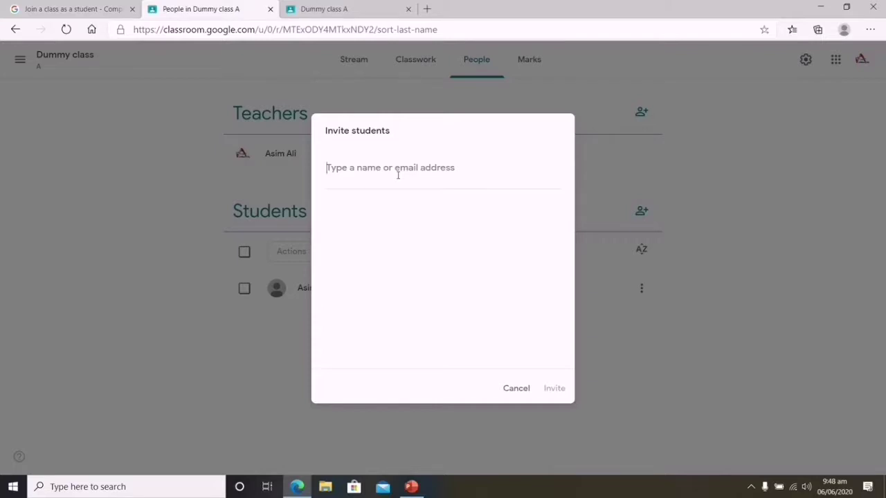
{"action": "right_click", "coordinate": [398, 175]}
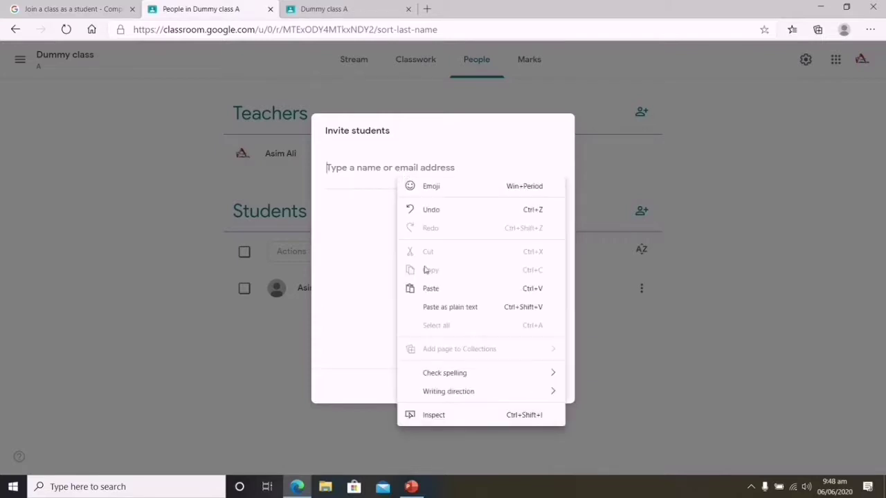
{"action": "left_click", "coordinate": [426, 291]}
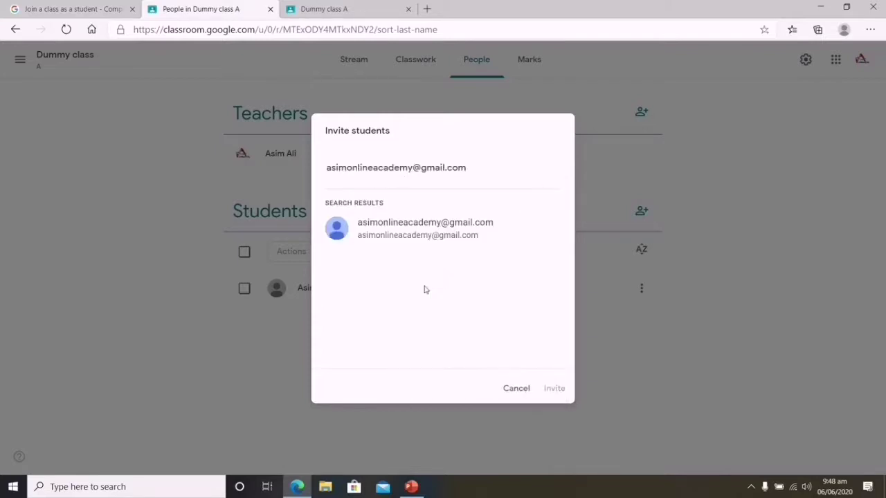
{"action": "left_click", "coordinate": [417, 232]}
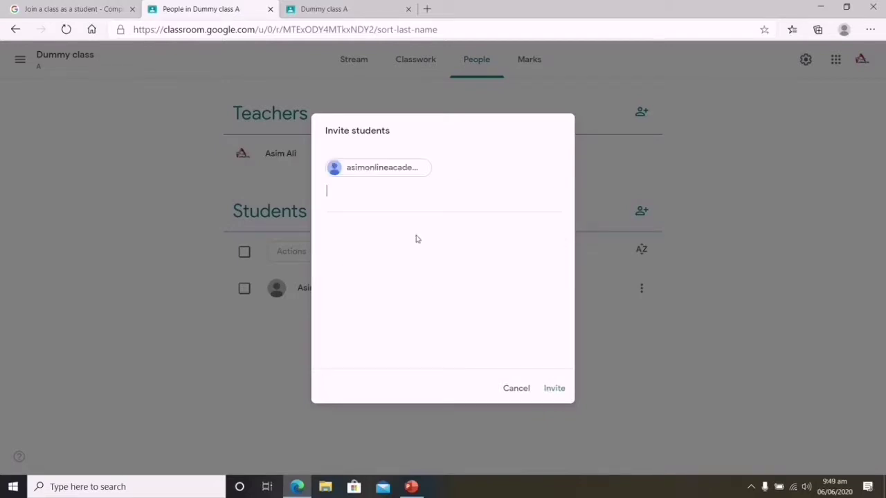
{"action": "left_click", "coordinate": [556, 394]}
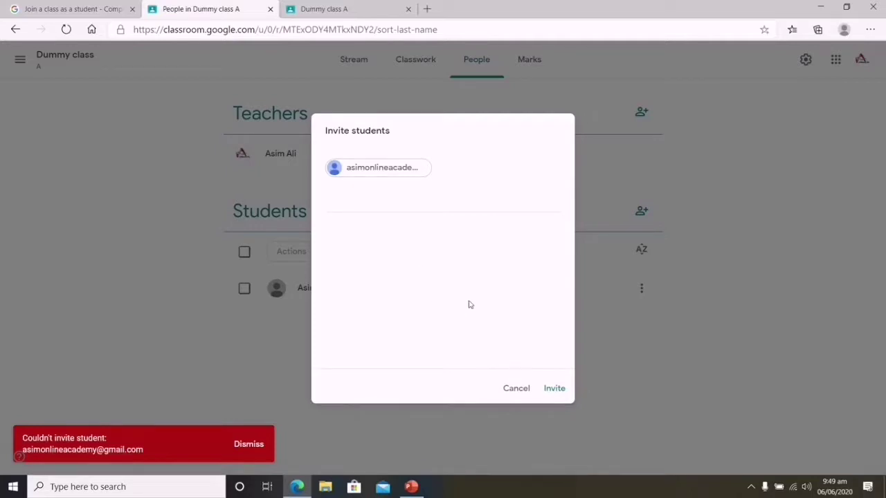
{"action": "left_click", "coordinate": [512, 391]}
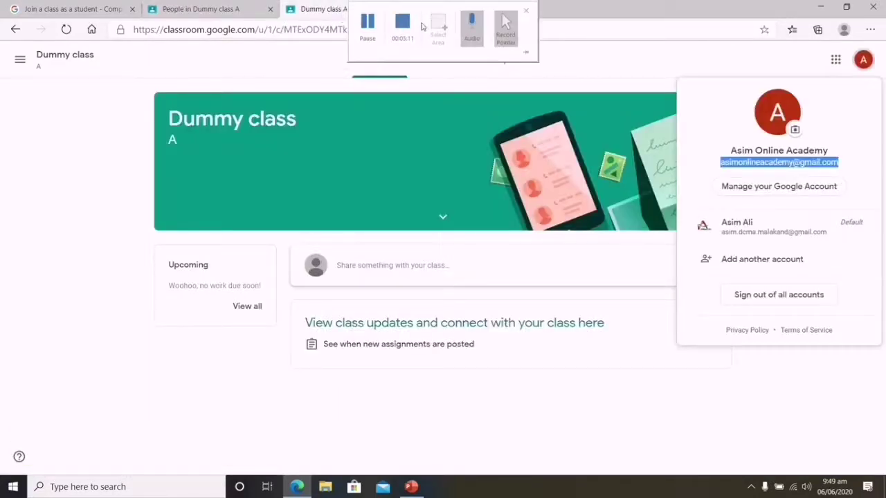
Unenroll the student account from Dummy class through the class card's options menu
{"action": "left_click", "coordinate": [631, 405]}
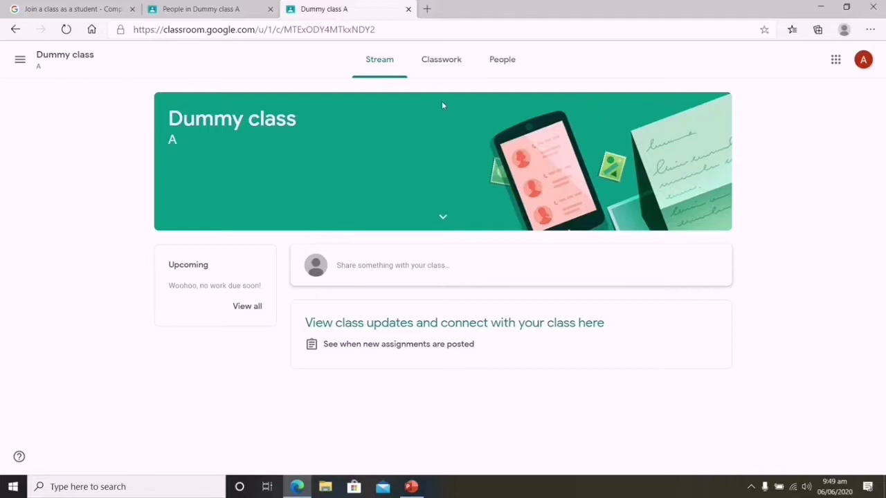
{"action": "left_click", "coordinate": [17, 61]}
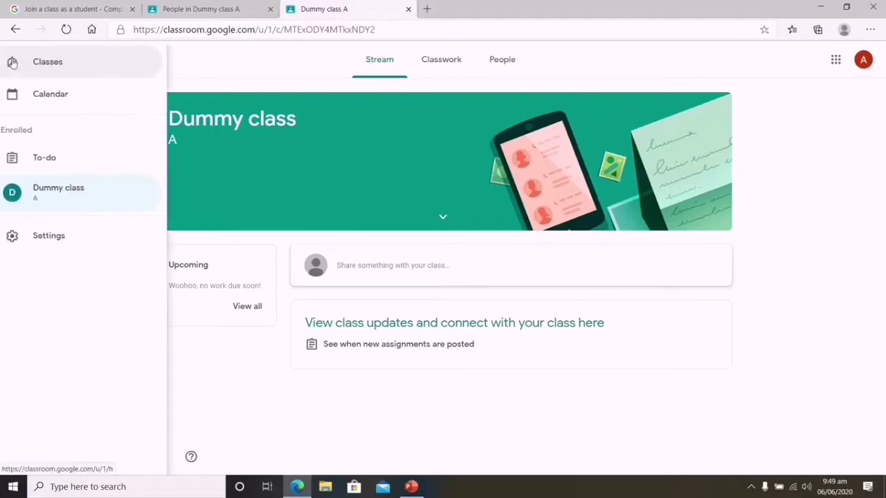
{"action": "left_click", "coordinate": [62, 69]}
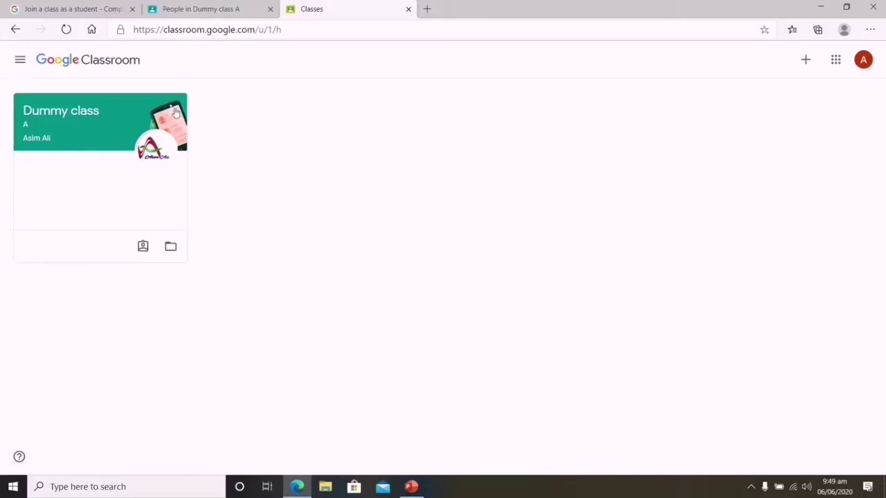
{"action": "left_click", "coordinate": [176, 113]}
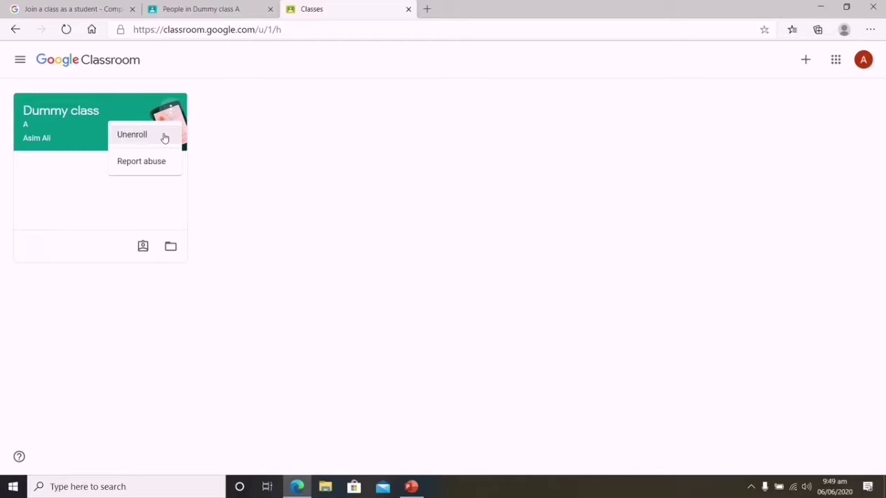
{"action": "left_click", "coordinate": [165, 137]}
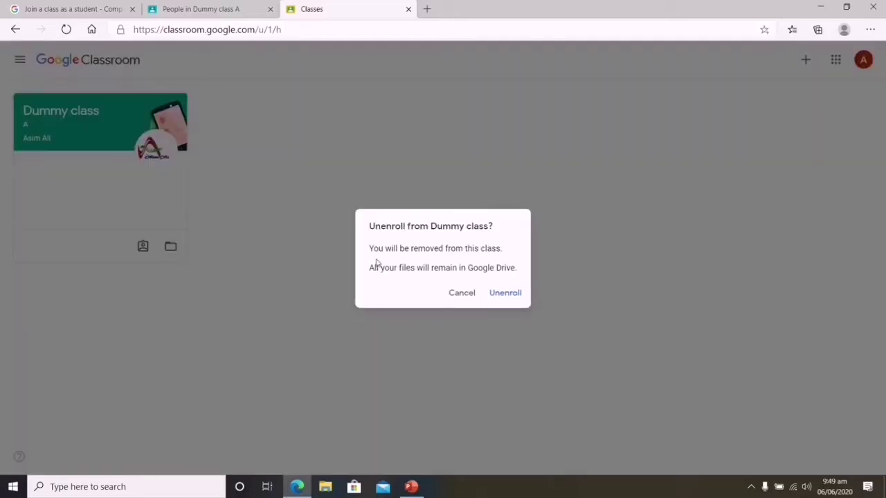
{"action": "left_click", "coordinate": [513, 295]}
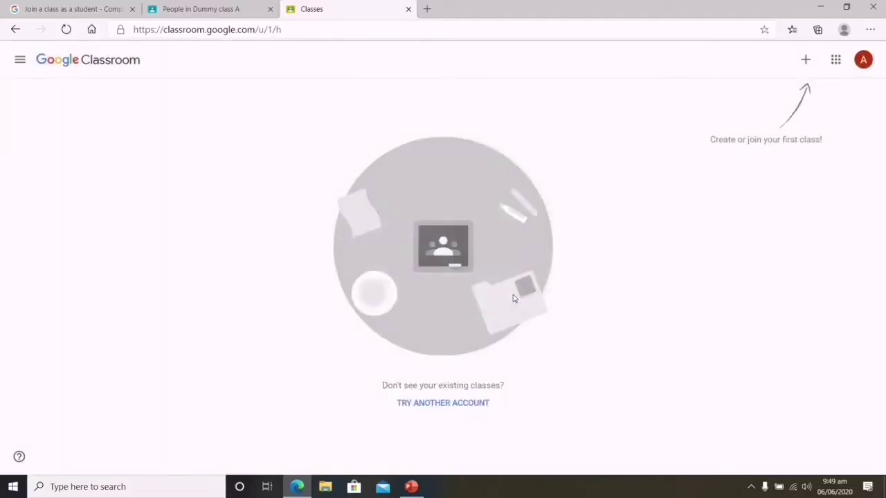
{"action": "left_click", "coordinate": [206, 6]}
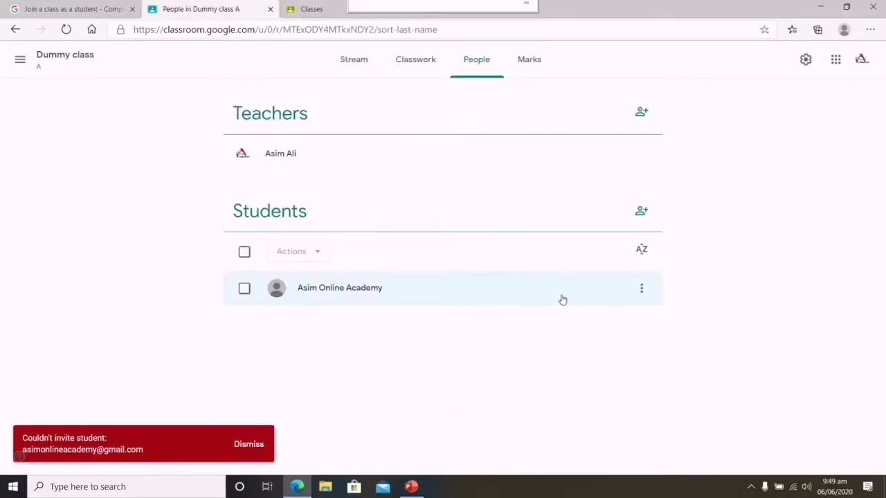
Invite the student's e-mail to Dummy class A again, this time successfully
{"action": "left_click", "coordinate": [645, 212]}
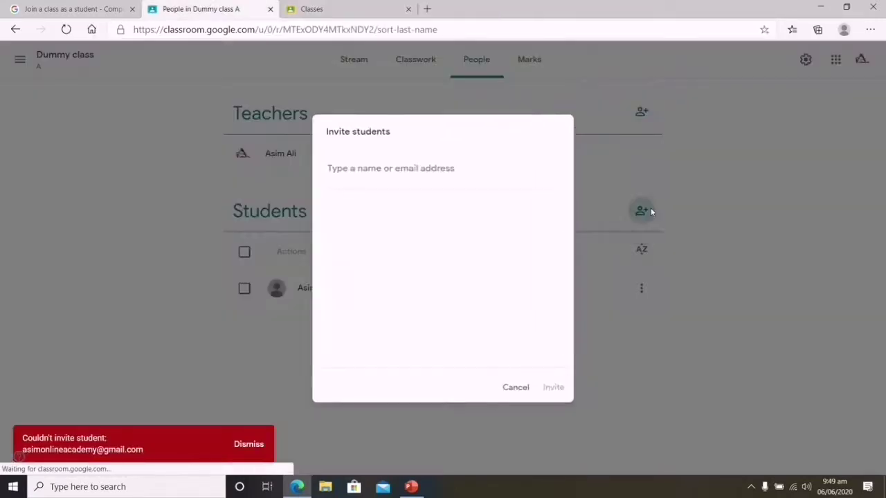
{"action": "right_click", "coordinate": [390, 168]}
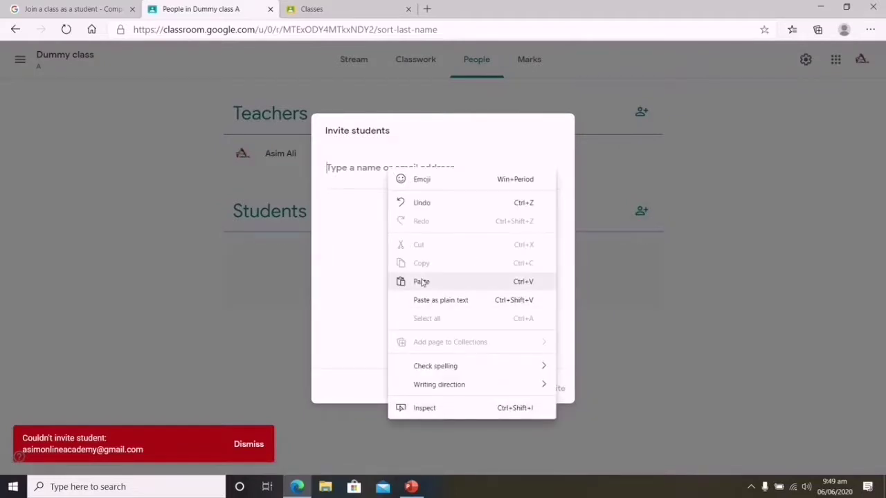
{"action": "left_click", "coordinate": [420, 282]}
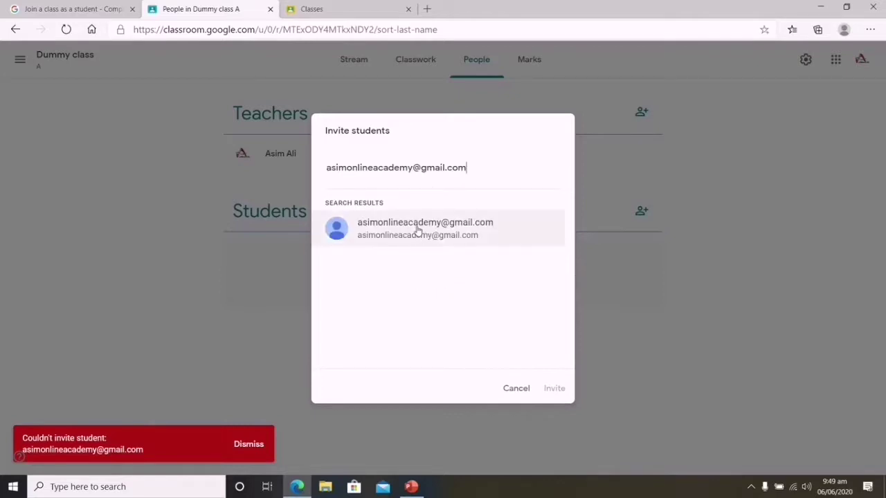
{"action": "left_click", "coordinate": [418, 231]}
{"action": "left_click", "coordinate": [245, 447]}
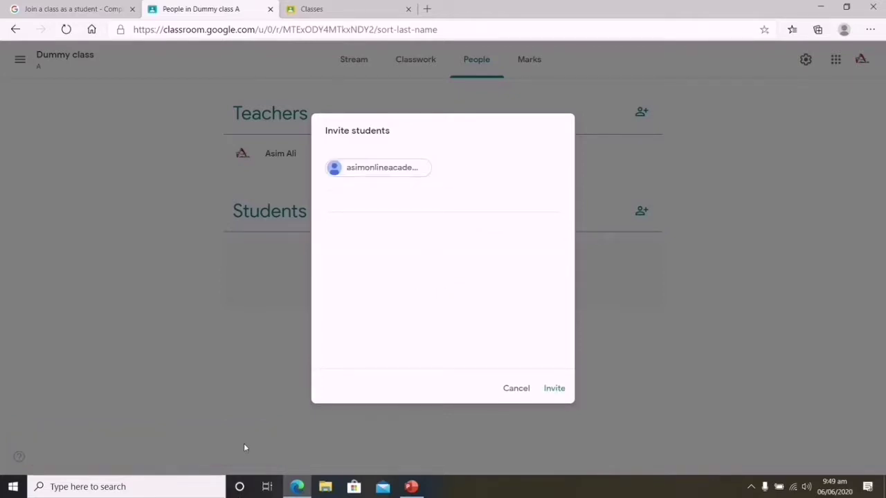
{"action": "left_click", "coordinate": [554, 388]}
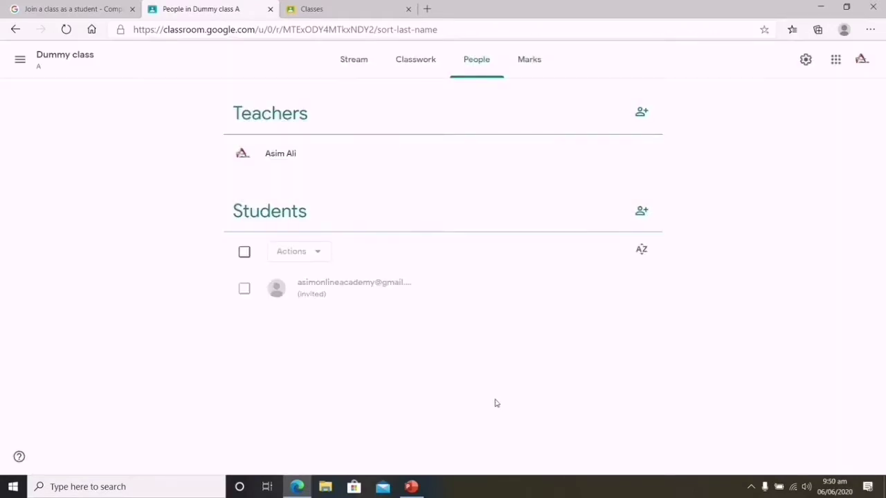
{"action": "left_click", "coordinate": [297, 16]}
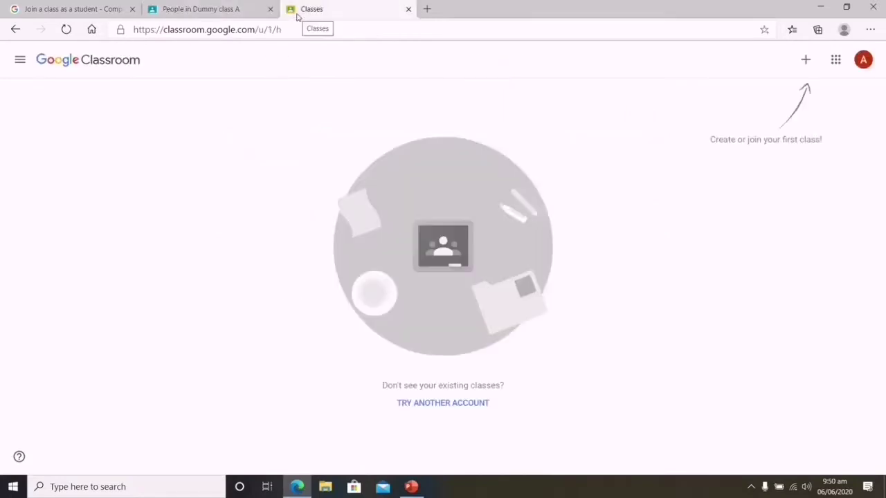
Reload the student's class list and switch to Gmail from the Google apps grid
{"action": "left_click", "coordinate": [67, 30]}
{"action": "left_click", "coordinate": [873, 61]}
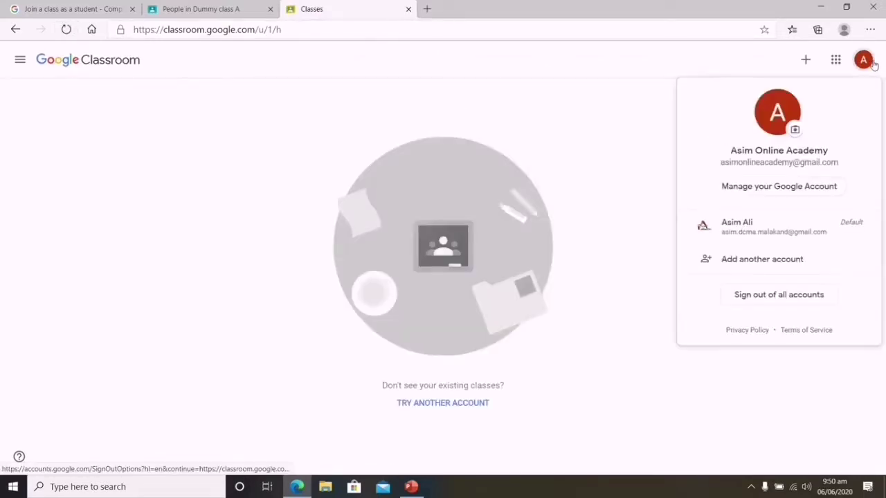
{"action": "left_click", "coordinate": [836, 59]}
{"action": "left_click", "coordinate": [828, 174]}
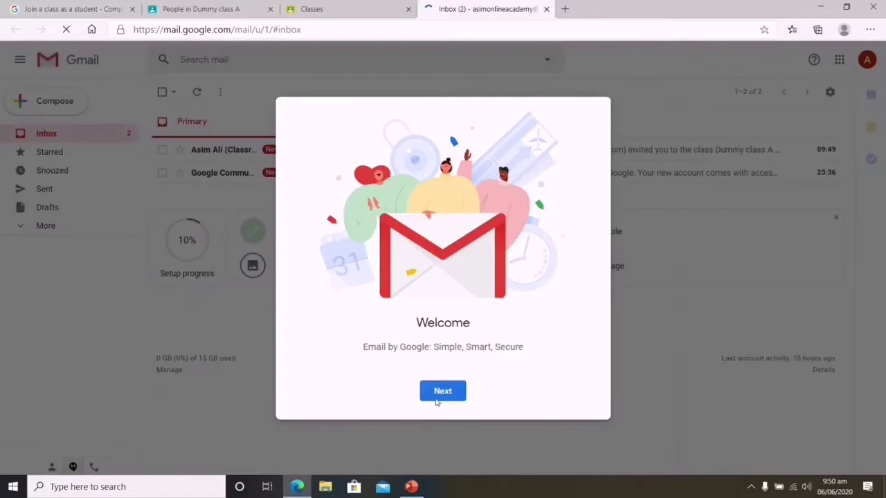
Dismiss Gmail's welcome screens to reach the inbox showing the Dummy class A invitation
{"action": "left_click", "coordinate": [436, 400]}
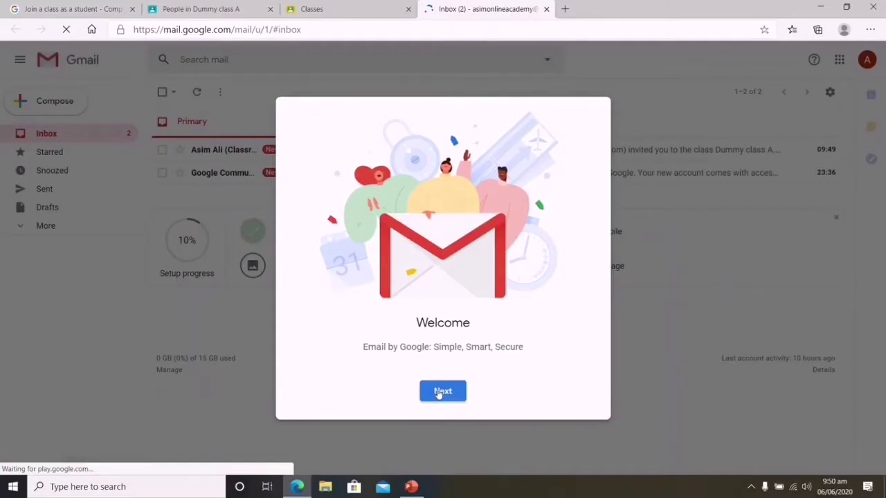
{"action": "left_click", "coordinate": [439, 392]}
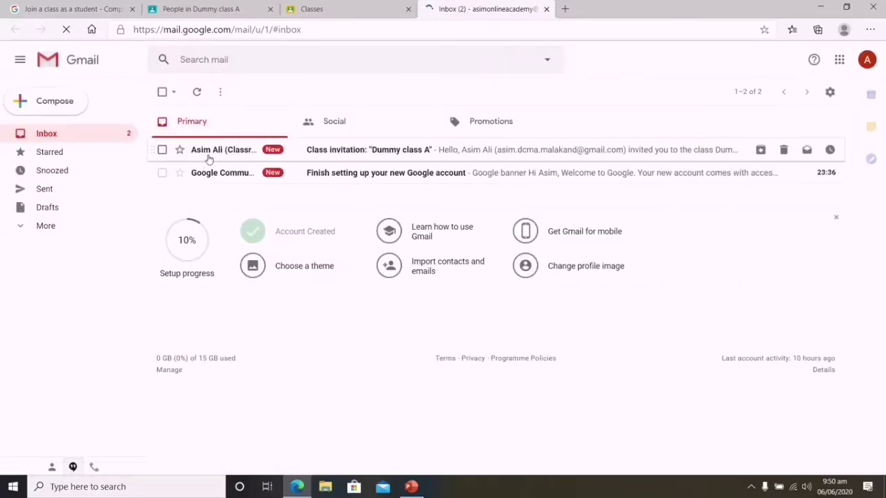
{"action": "mouse_move", "coordinate": [198, 152]}
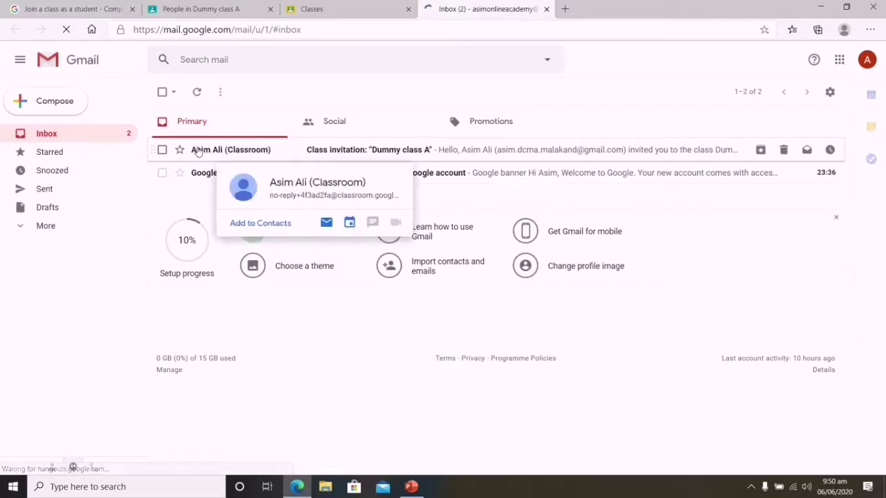
Open the Dummy class A invitation email and accept it with the Join button
{"action": "left_click", "coordinate": [198, 152]}
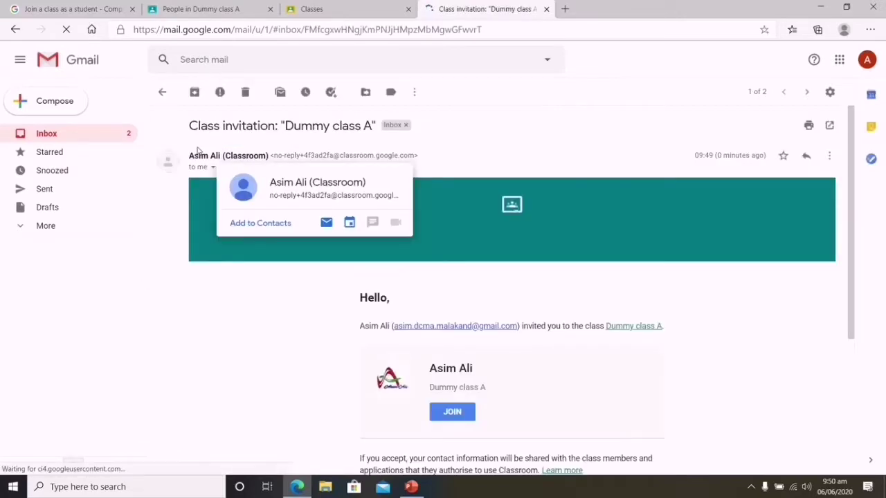
{"action": "scroll", "coordinate": [457, 316], "scroll_direction": "down", "scroll_amount": 3}
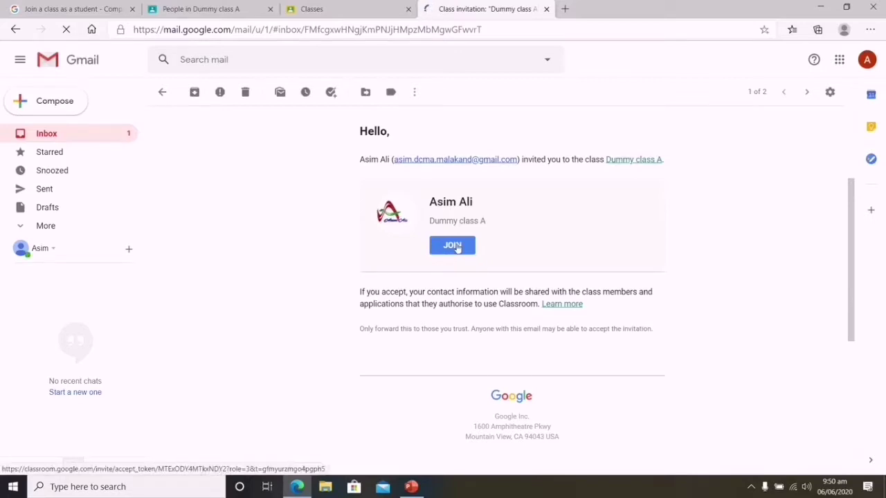
{"action": "left_click", "coordinate": [453, 245]}
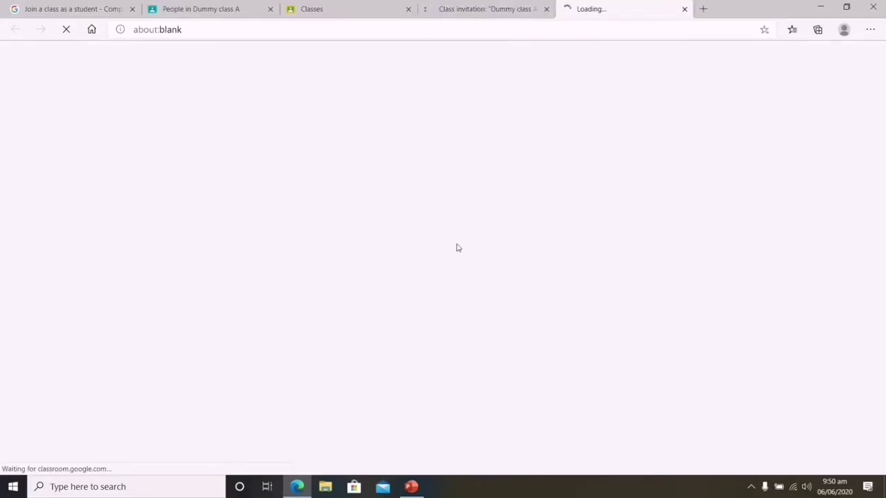